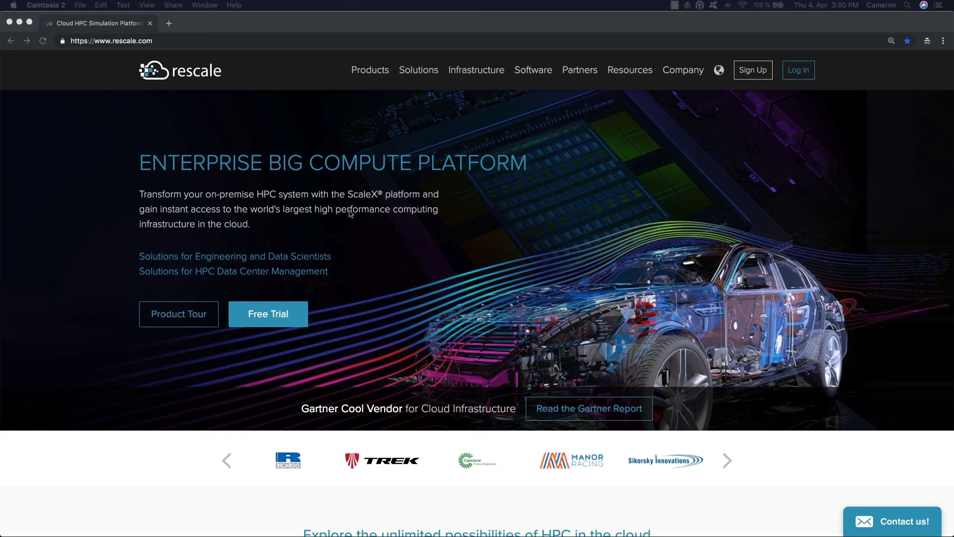
Scroll through the rescale.com Enterprise Big Compute Platform homepage.
{"action": "scroll", "coordinate": [350, 213], "scroll_direction": "down", "scroll_amount": 3}
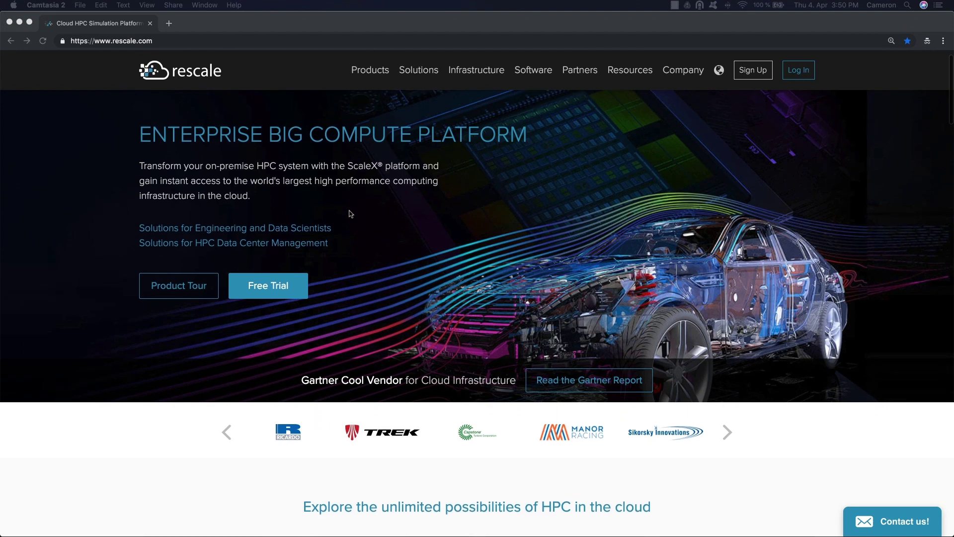
{"action": "scroll", "coordinate": [351, 214], "scroll_direction": "up", "scroll_amount": 1}
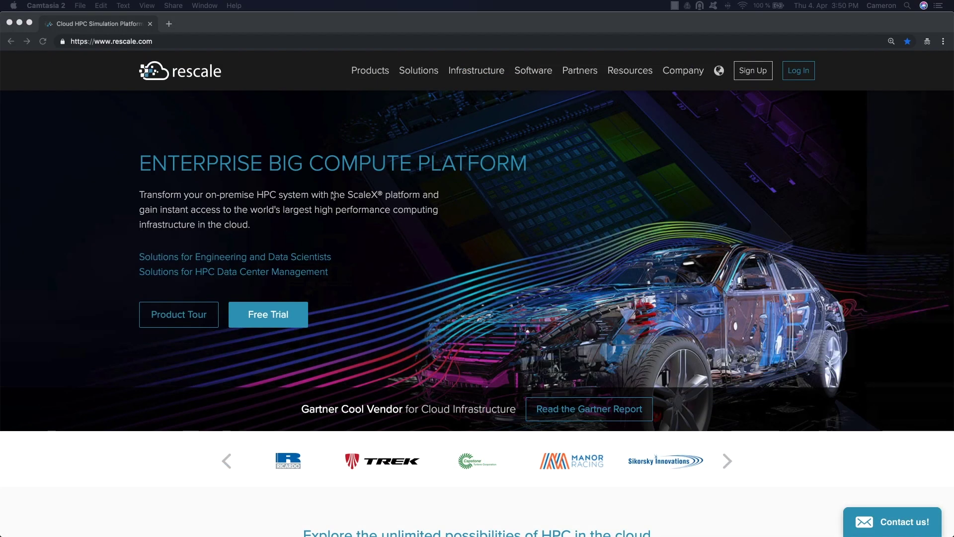
{"action": "scroll", "coordinate": [347, 209], "scroll_direction": "down", "scroll_amount": 3}
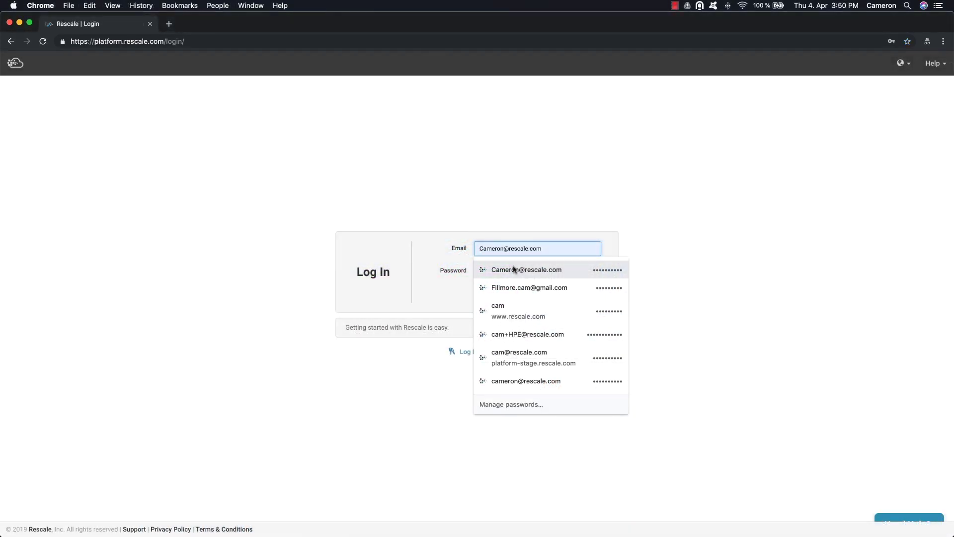
Log in to Rescale with the saved credentials and submit the MFA token.
{"action": "left_click", "coordinate": [515, 270]}
{"action": "left_click", "coordinate": [494, 294]}
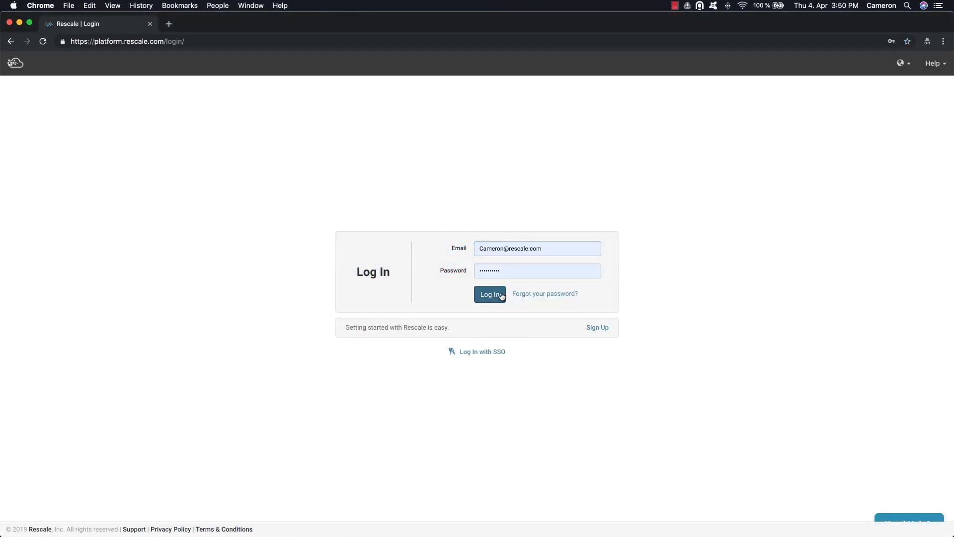
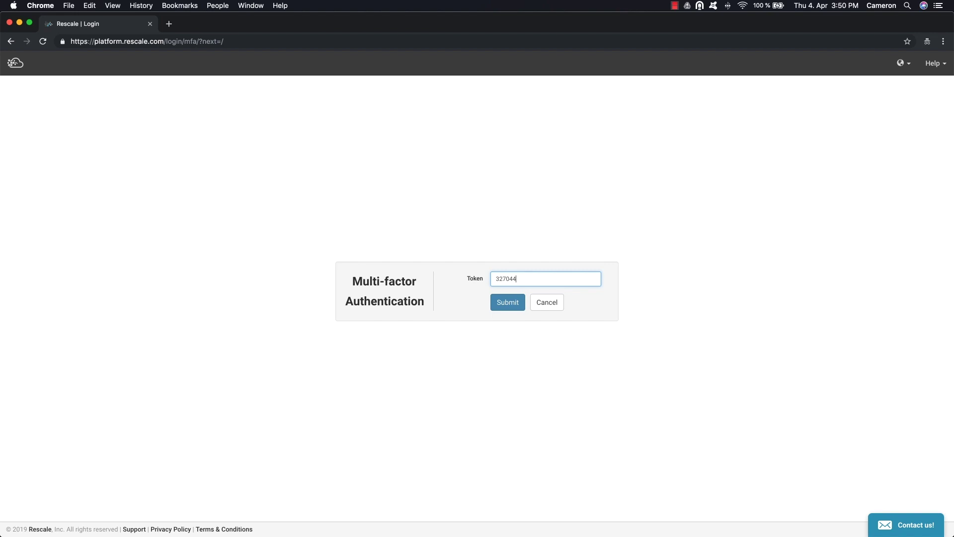
{"action": "left_click", "coordinate": [497, 303]}
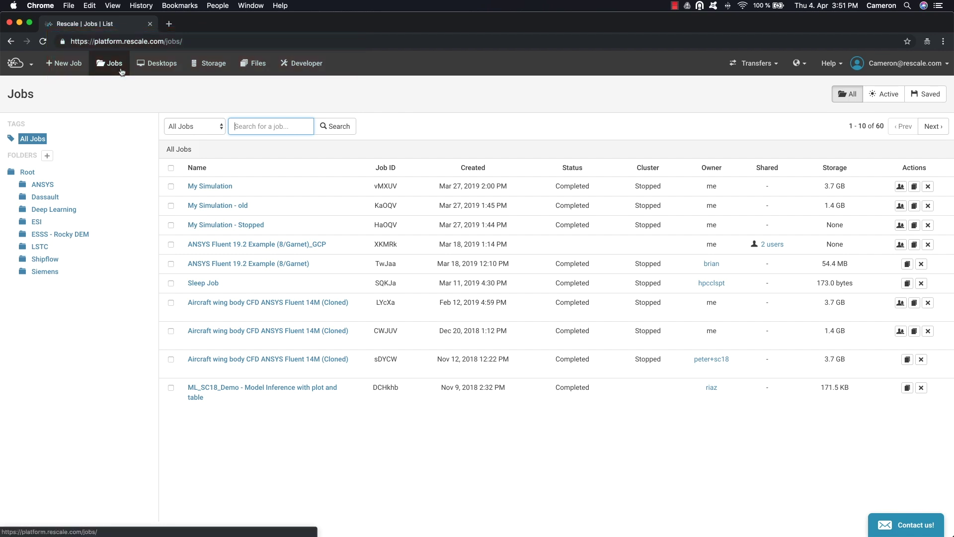
Start a new Untitled Job from the top navigation bar.
{"action": "left_click", "coordinate": [16, 63]}
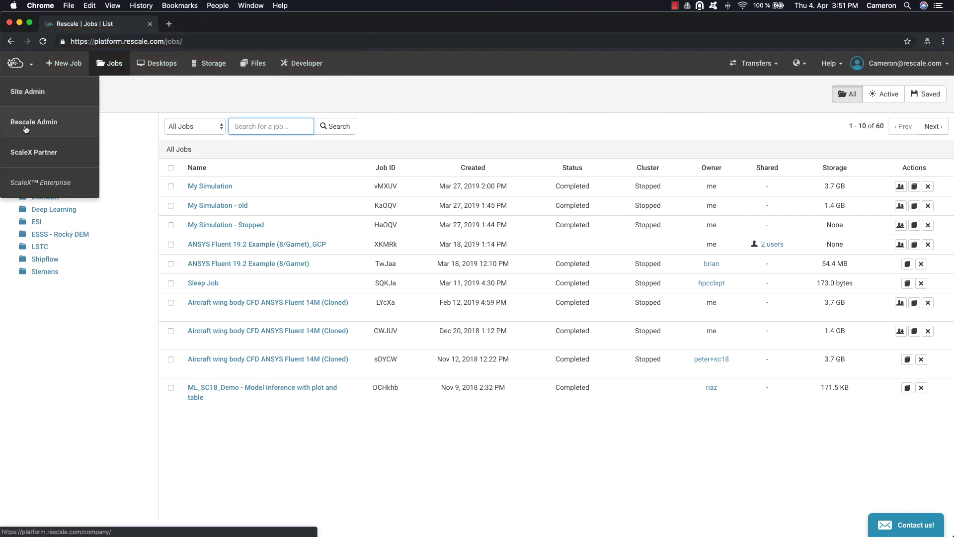
{"action": "left_click", "coordinate": [101, 92]}
{"action": "left_click", "coordinate": [75, 61]}
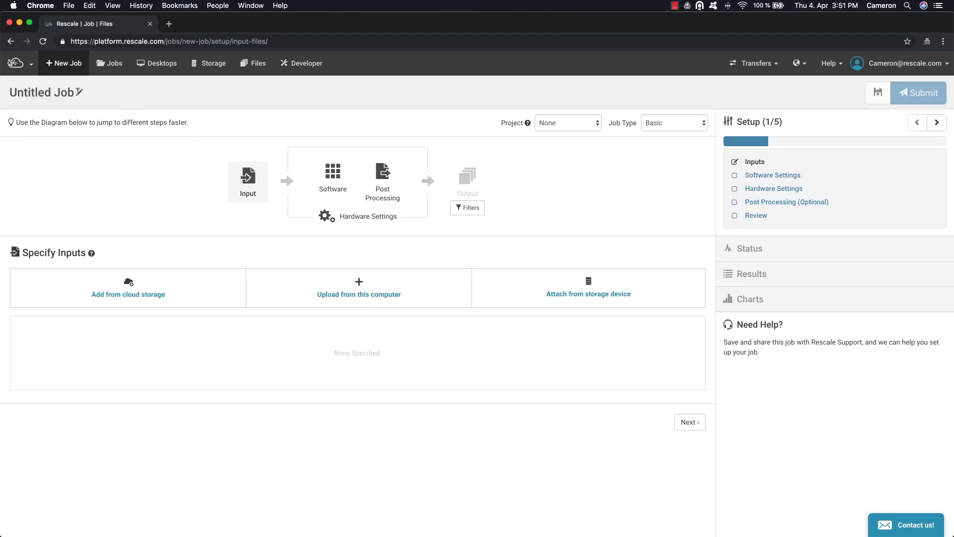
Rename the job to 'My Simulation', keeping the Basic job type.
{"action": "left_click", "coordinate": [42, 92]}
{"action": "type", "text": "My Simulation"}
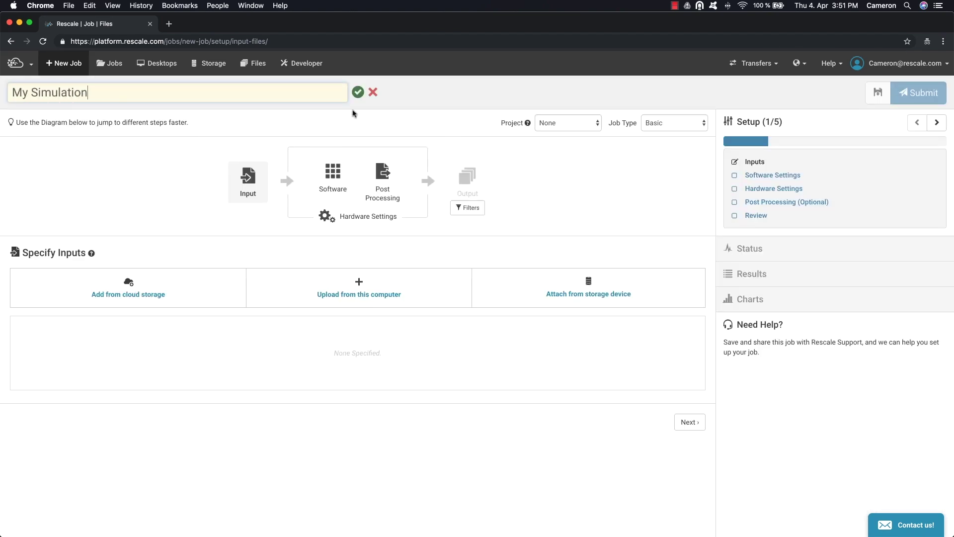
{"action": "left_click", "coordinate": [358, 91]}
{"action": "left_click", "coordinate": [671, 130]}
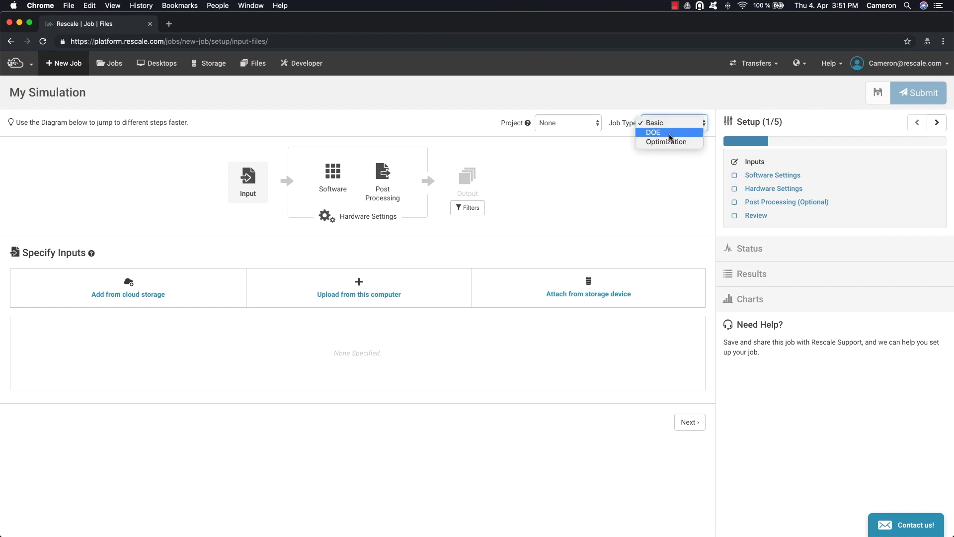
{"action": "left_click", "coordinate": [591, 160]}
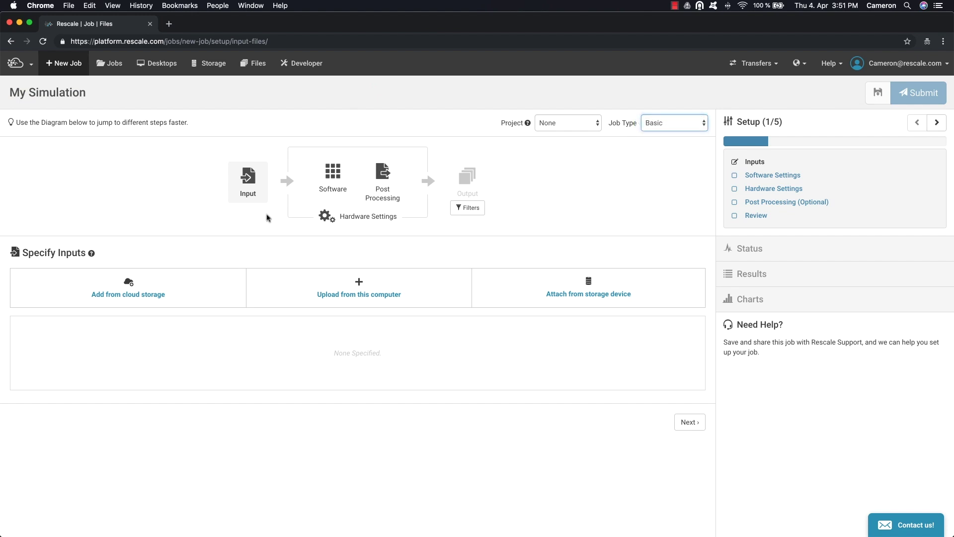
Add My Input Files.zip from cloud storage as the job input.
{"action": "left_click", "coordinate": [326, 296]}
{"action": "left_click", "coordinate": [727, 370]}
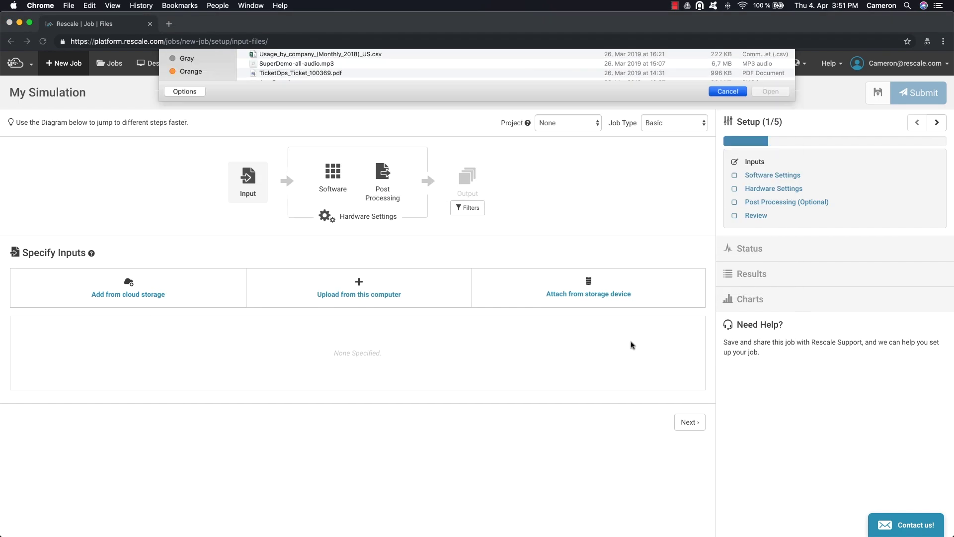
{"action": "left_click", "coordinate": [194, 295]}
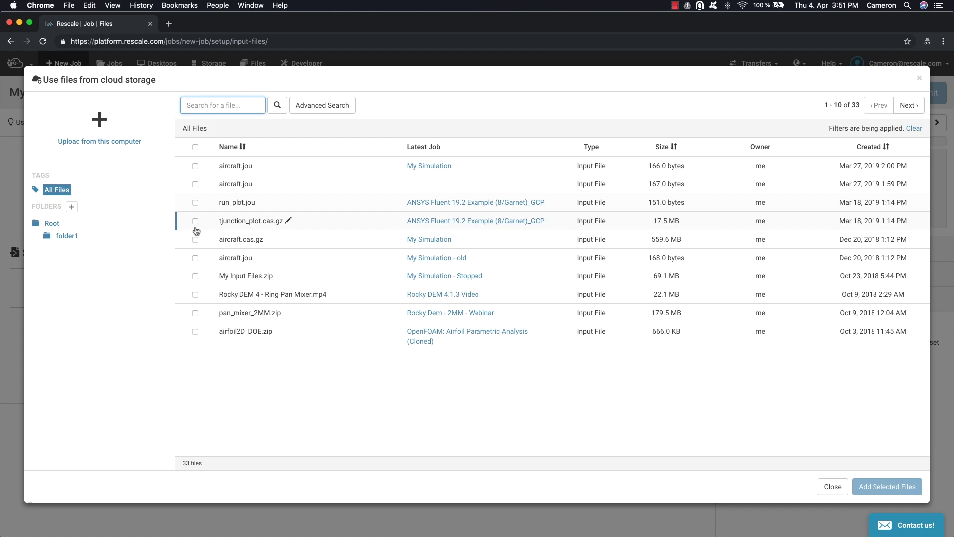
{"action": "left_click", "coordinate": [195, 276]}
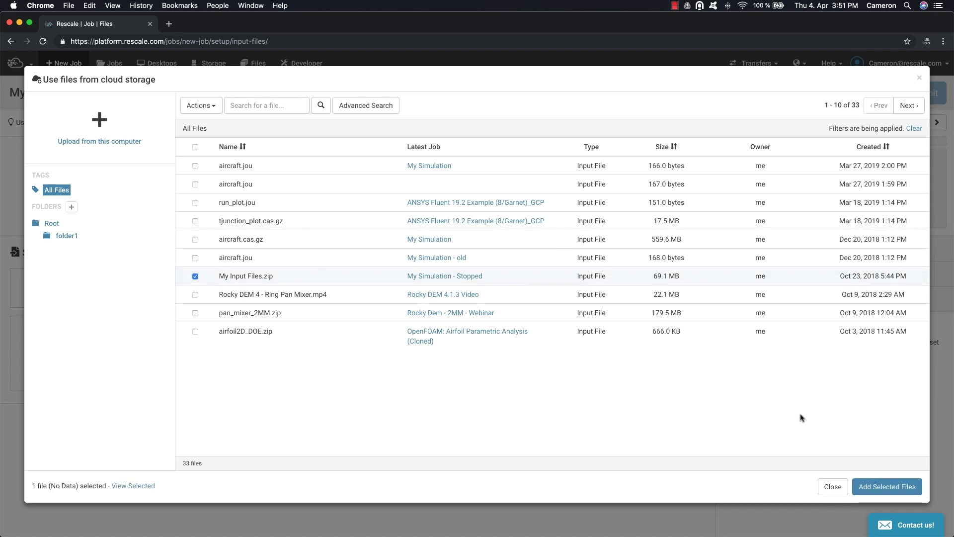
{"action": "left_click", "coordinate": [901, 489]}
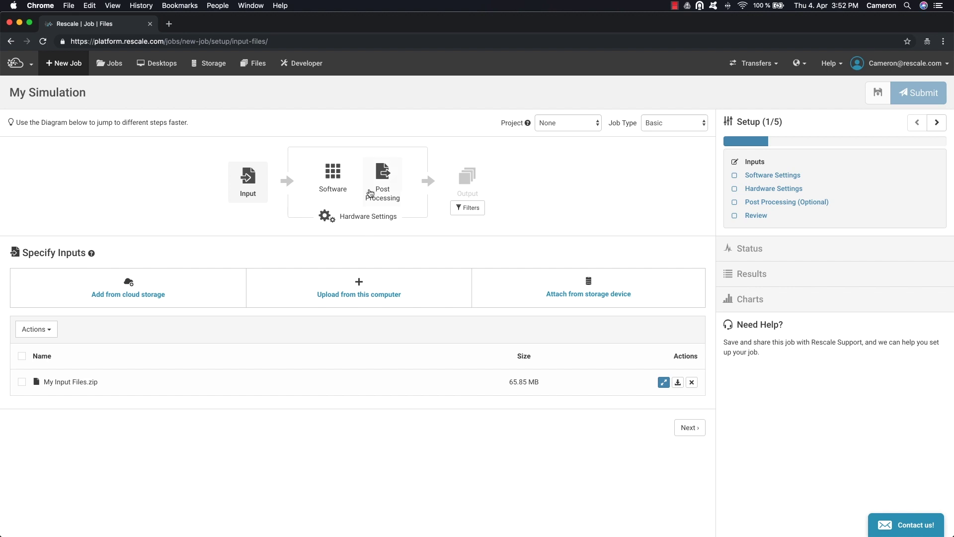
Select ANSYS Fluent as the software, keeping version 2019 R1.
{"action": "left_click", "coordinate": [348, 184]}
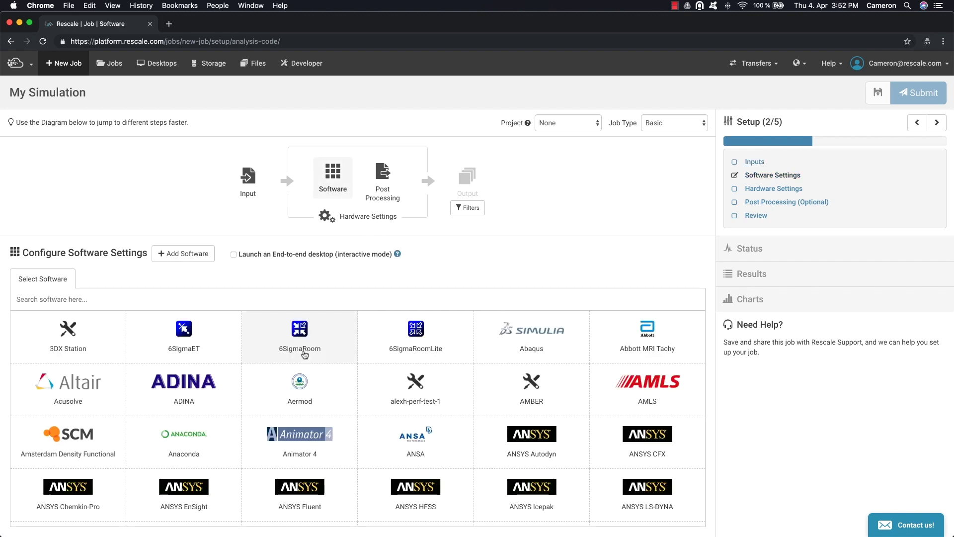
{"action": "scroll", "coordinate": [304, 354], "scroll_direction": "down", "scroll_amount": 2}
{"action": "scroll", "coordinate": [304, 354], "scroll_direction": "down", "scroll_amount": 10}
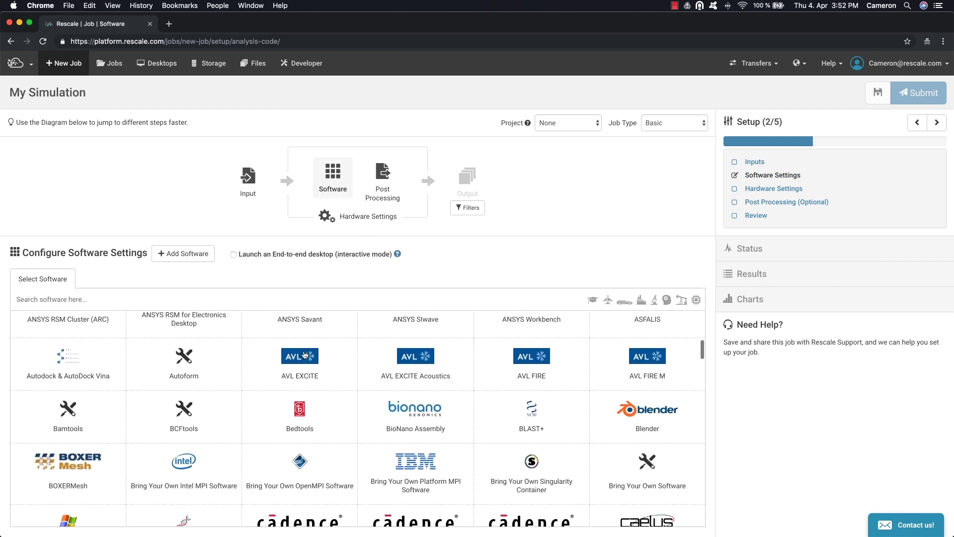
{"action": "scroll", "coordinate": [304, 354], "scroll_direction": "down", "scroll_amount": 12}
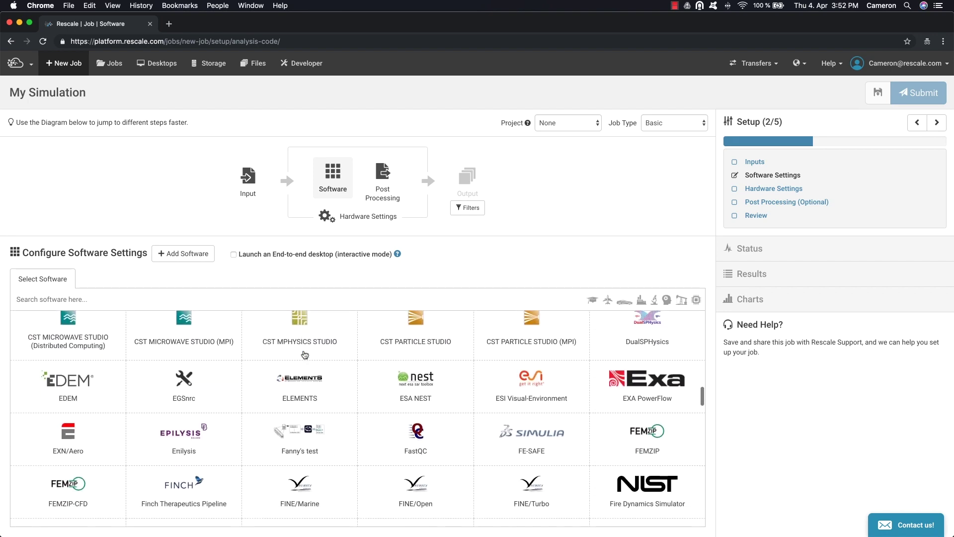
{"action": "scroll", "coordinate": [305, 355], "scroll_direction": "down", "scroll_amount": 3}
{"action": "scroll", "coordinate": [304, 356], "scroll_direction": "up", "scroll_amount": 20}
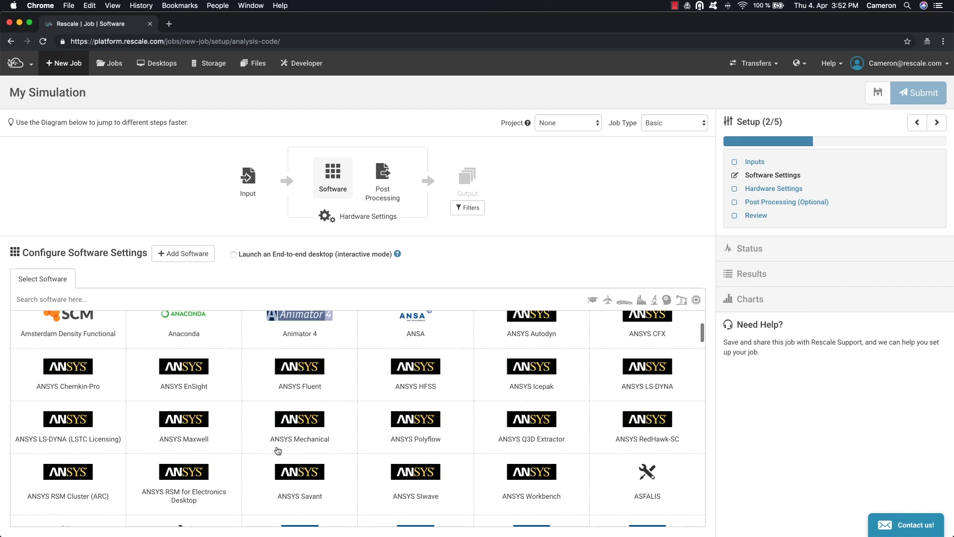
{"action": "scroll", "coordinate": [307, 414], "scroll_direction": "down", "scroll_amount": 2}
{"action": "left_click", "coordinate": [307, 414]}
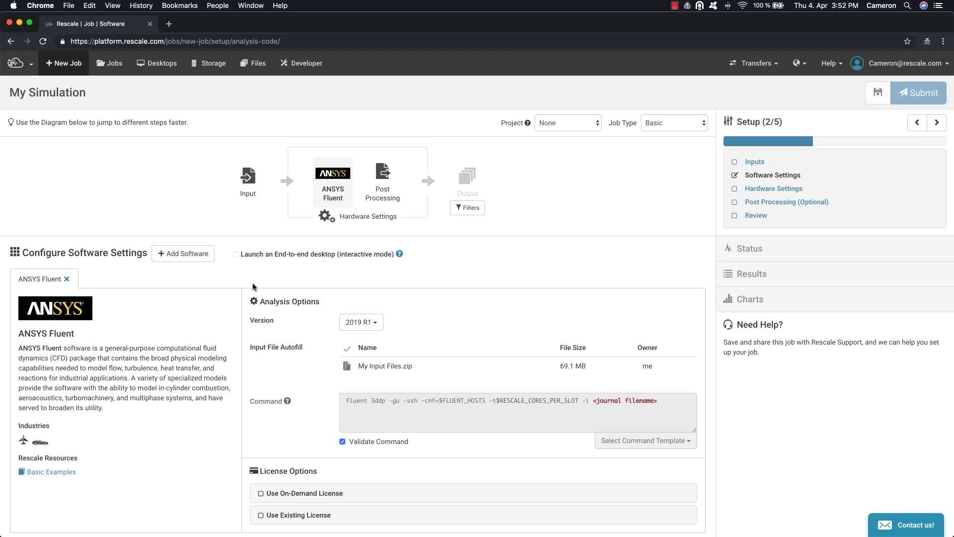
{"action": "scroll", "coordinate": [422, 346], "scroll_direction": "down", "scroll_amount": 2}
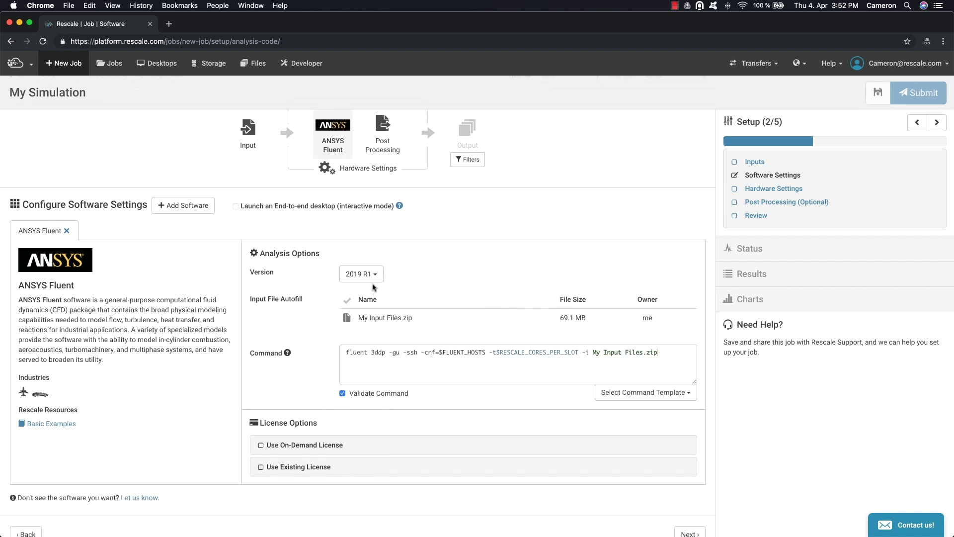
{"action": "left_click", "coordinate": [373, 275]}
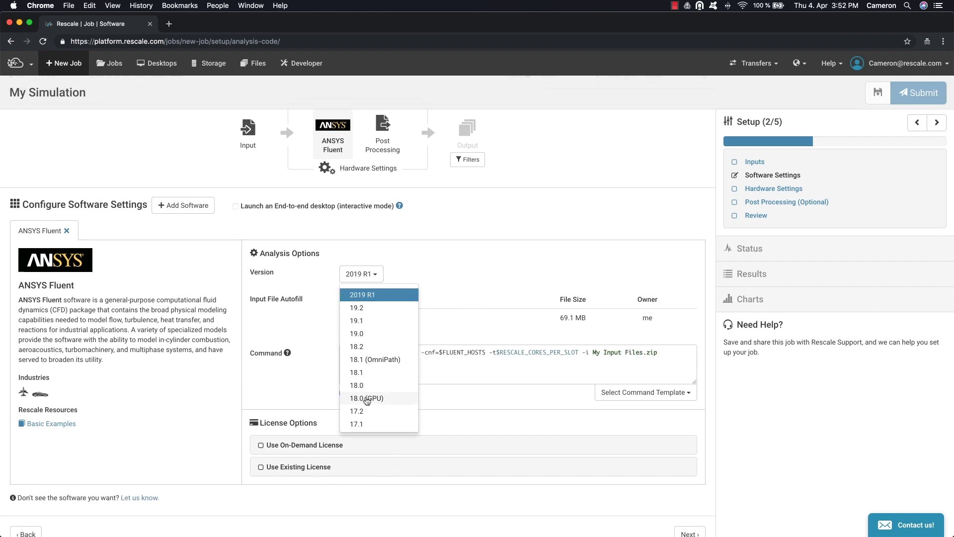
{"action": "left_click", "coordinate": [268, 389]}
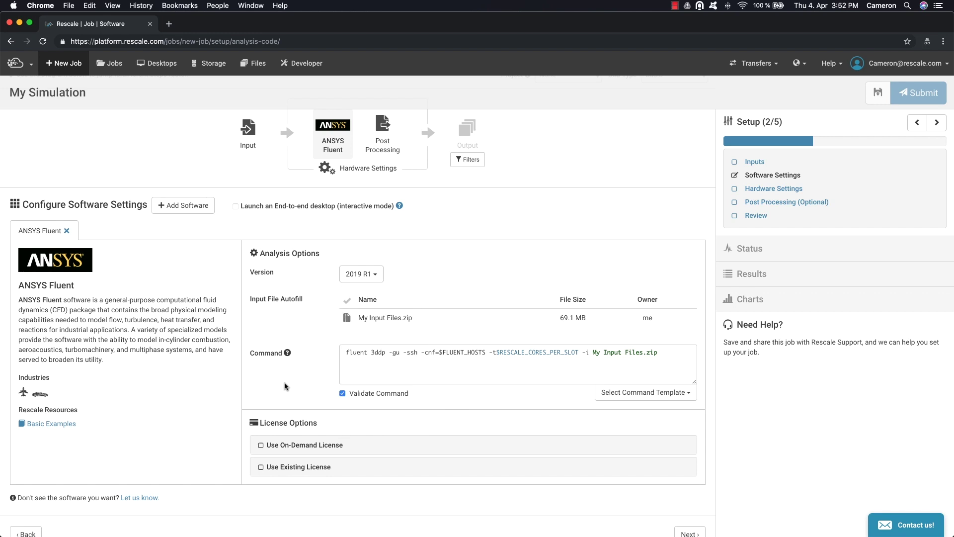
Try the on-demand Rescale Trial license, then switch to an existing license and proceed to hardware.
{"action": "scroll", "coordinate": [303, 417], "scroll_direction": "down", "scroll_amount": 1}
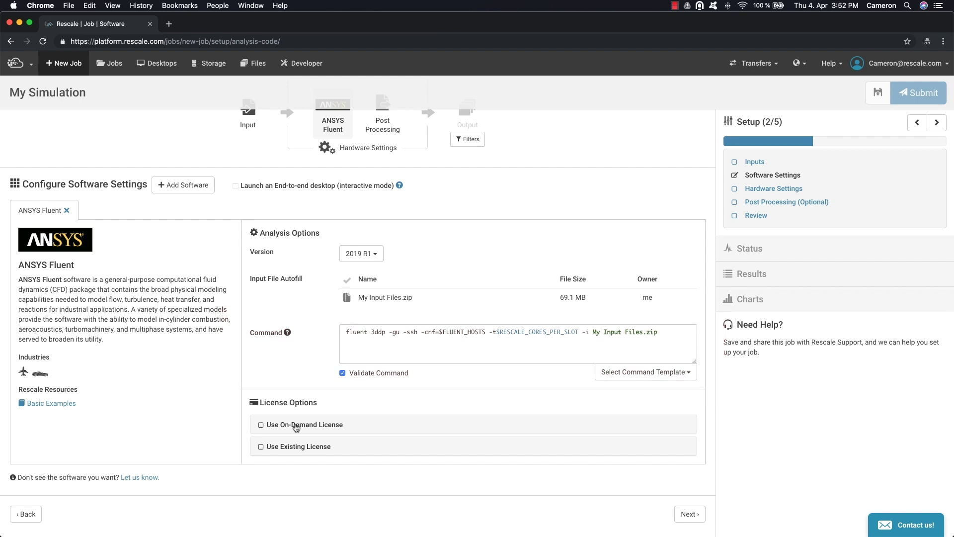
{"action": "left_click", "coordinate": [295, 425]}
{"action": "scroll", "coordinate": [295, 427], "scroll_direction": "down", "scroll_amount": 2}
{"action": "left_click", "coordinate": [307, 417]}
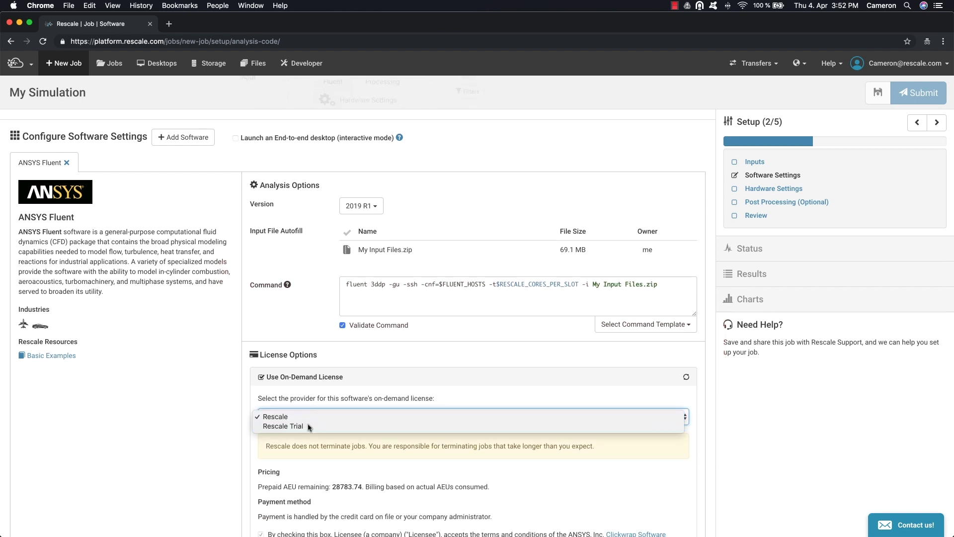
{"action": "left_click", "coordinate": [308, 426]}
{"action": "scroll", "coordinate": [309, 424], "scroll_direction": "down", "scroll_amount": 3}
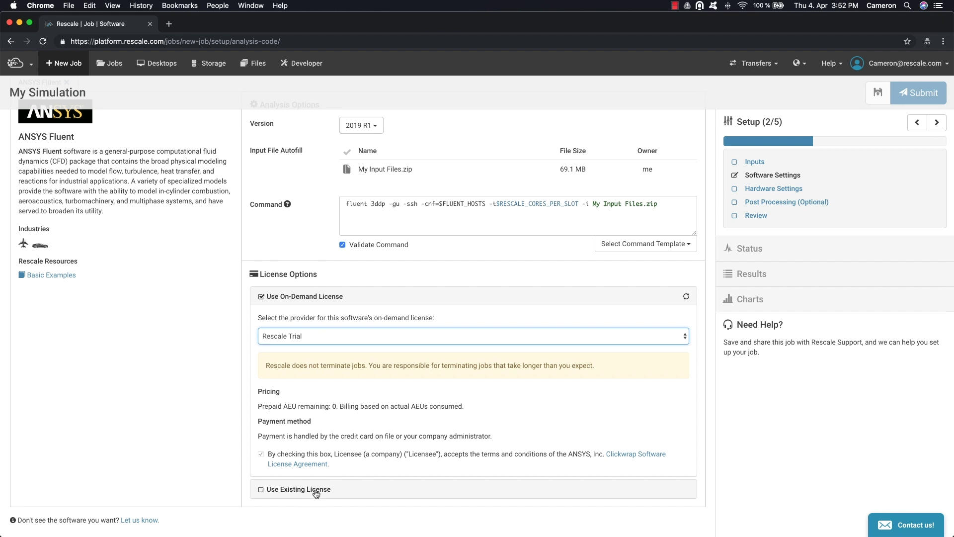
{"action": "scroll", "coordinate": [311, 517], "scroll_direction": "down", "scroll_amount": 2}
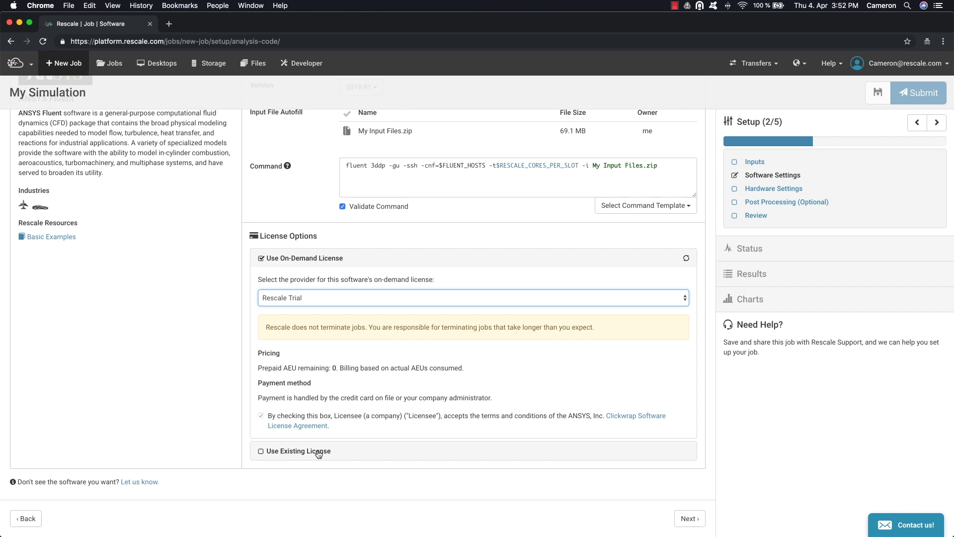
{"action": "left_click", "coordinate": [318, 451]}
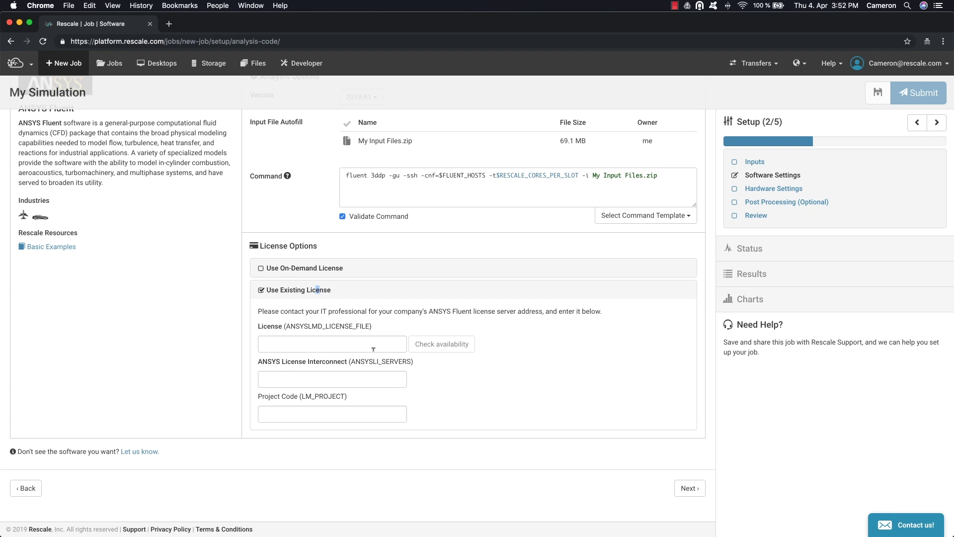
{"action": "left_click", "coordinate": [690, 488]}
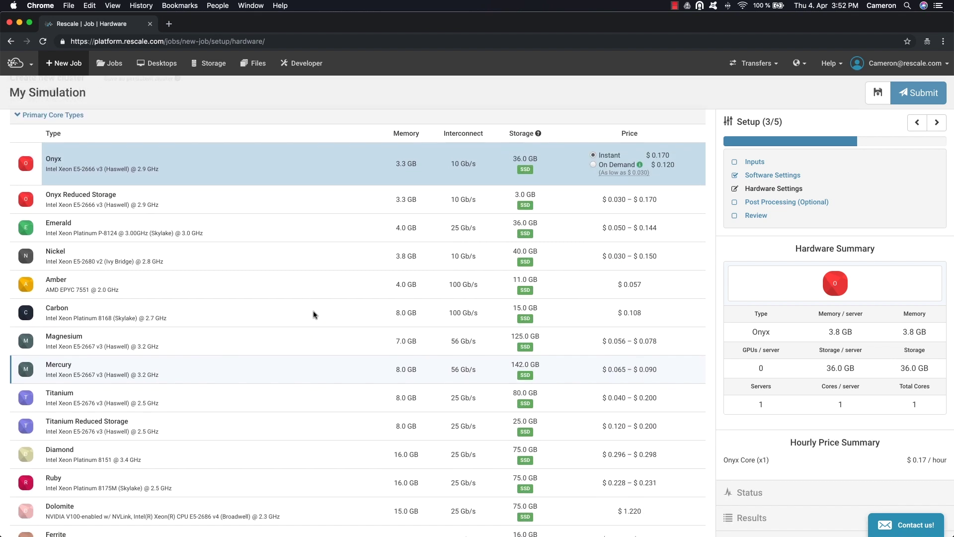
Choose the Onyx core type and raise the core count to 18.
{"action": "scroll", "coordinate": [314, 314], "scroll_direction": "down", "scroll_amount": 5}
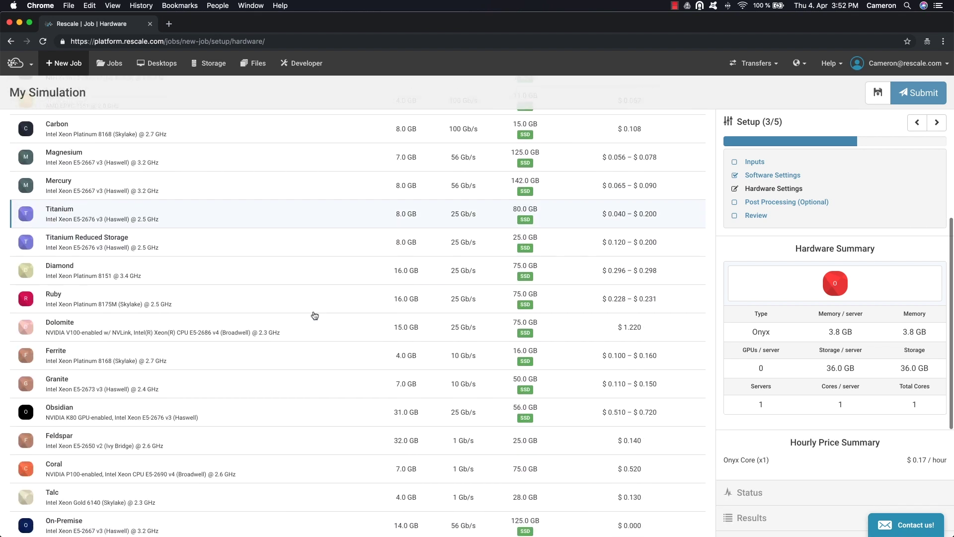
{"action": "scroll", "coordinate": [315, 316], "scroll_direction": "down", "scroll_amount": 3}
{"action": "left_click", "coordinate": [67, 438]}
{"action": "scroll", "coordinate": [143, 452], "scroll_direction": "down", "scroll_amount": 10}
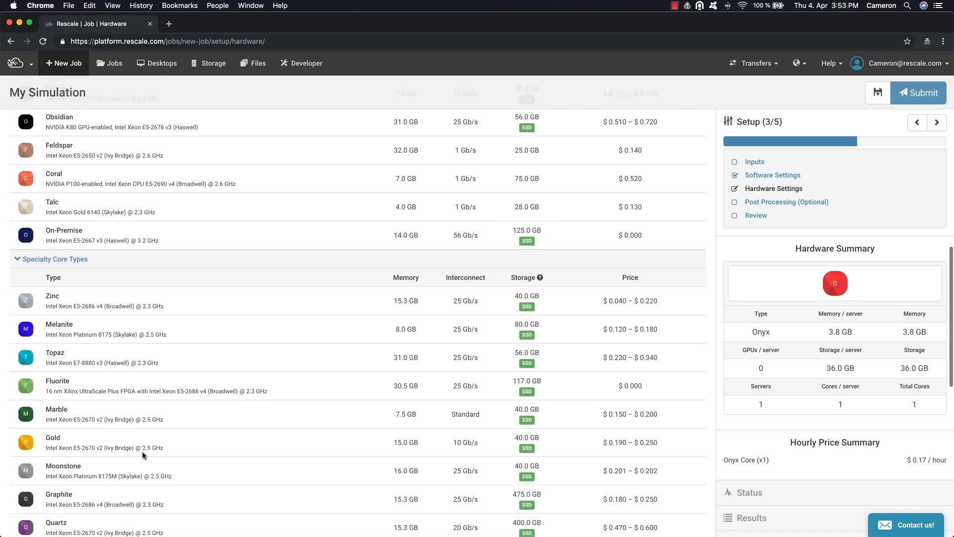
{"action": "scroll", "coordinate": [142, 454], "scroll_direction": "down", "scroll_amount": 5}
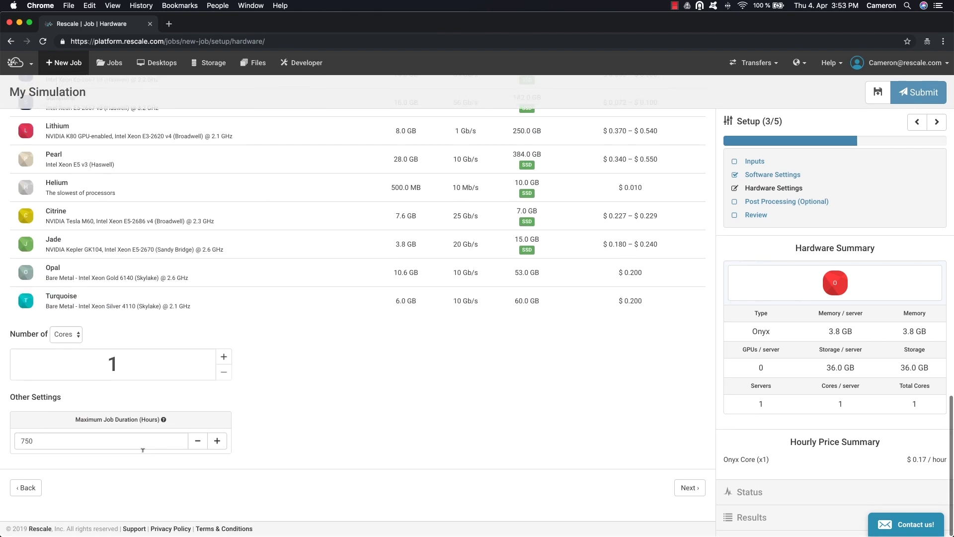
{"action": "left_click", "coordinate": [224, 357]}
{"action": "left_click", "coordinate": [225, 358]}
{"action": "left_click", "coordinate": [224, 358]}
{"action": "left_click", "coordinate": [224, 358]}
{"action": "left_click", "coordinate": [224, 357]}
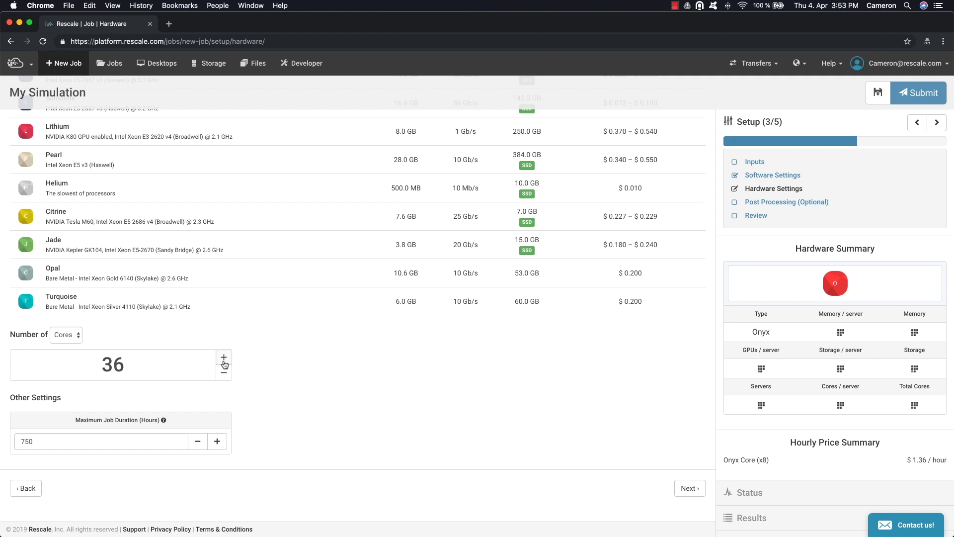
{"action": "left_click", "coordinate": [224, 357]}
{"action": "left_click", "coordinate": [224, 357]}
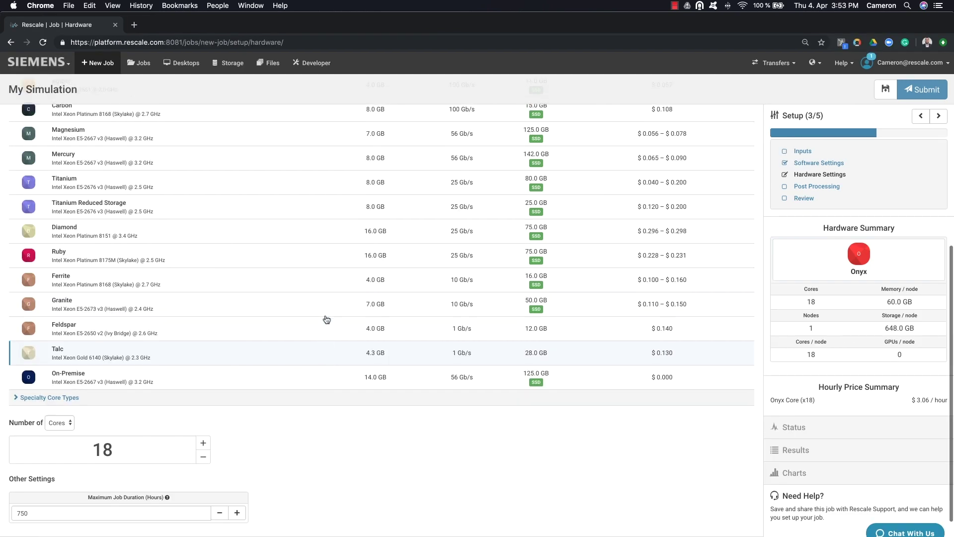
Collapse Primary Core Types and submit the My Simulation job.
{"action": "scroll", "coordinate": [321, 318], "scroll_direction": "up", "scroll_amount": 20}
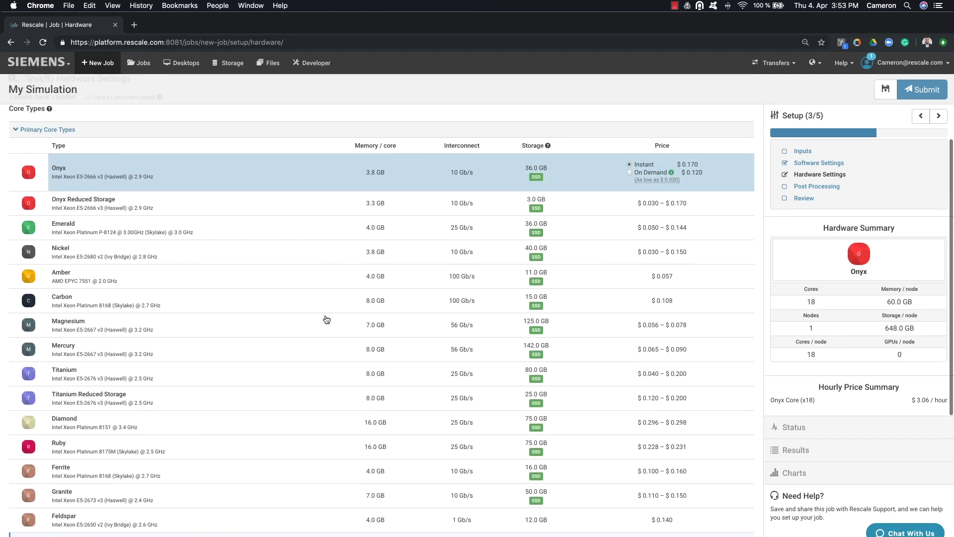
{"action": "left_click", "coordinate": [311, 266]}
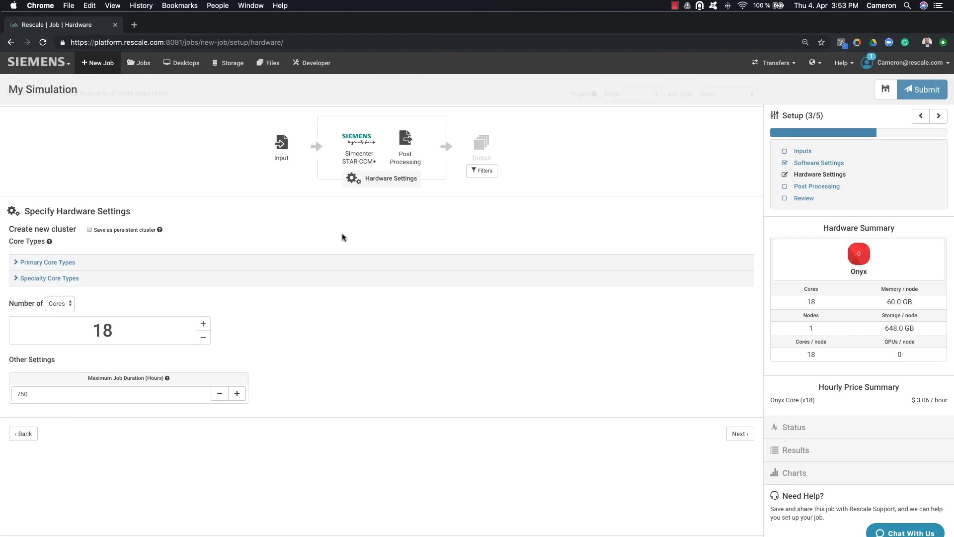
{"action": "scroll", "coordinate": [557, 212], "scroll_direction": "up", "scroll_amount": 2}
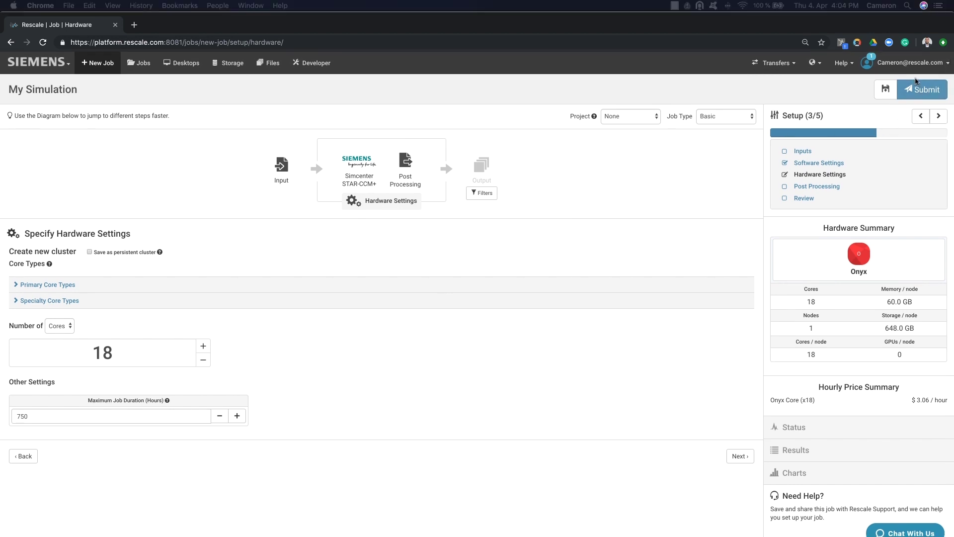
{"action": "left_click", "coordinate": [916, 88]}
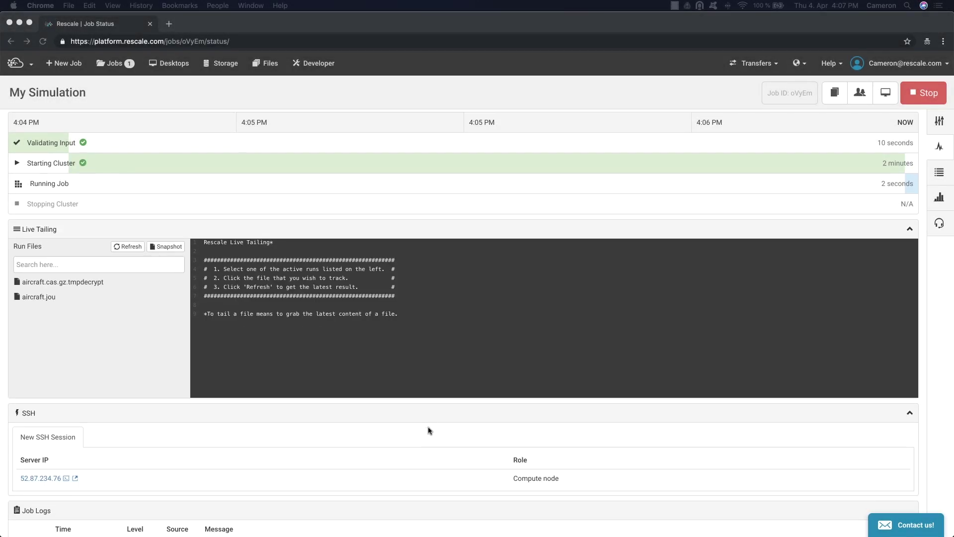
Preview the contours.png pressure and velocity plot in Live Tailing, then open residual.png.
{"action": "scroll", "coordinate": [430, 430], "scroll_direction": "down", "scroll_amount": 2}
{"action": "scroll", "coordinate": [430, 430], "scroll_direction": "down", "scroll_amount": 1}
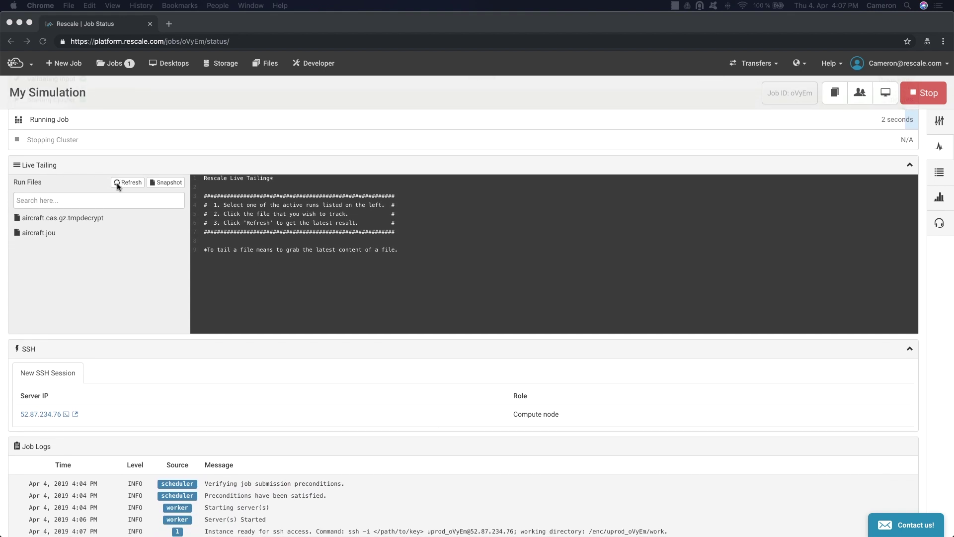
{"action": "left_click", "coordinate": [53, 348]}
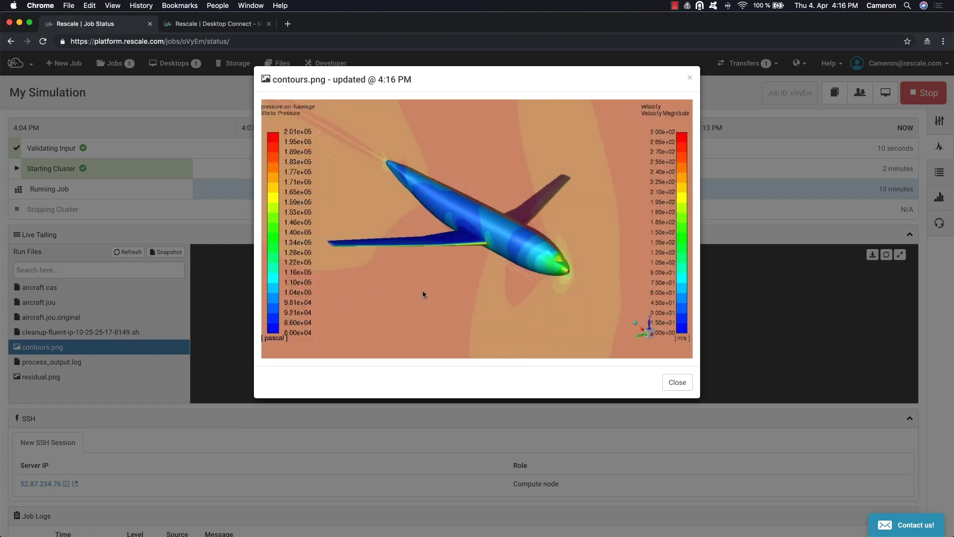
{"action": "left_click", "coordinate": [677, 382]}
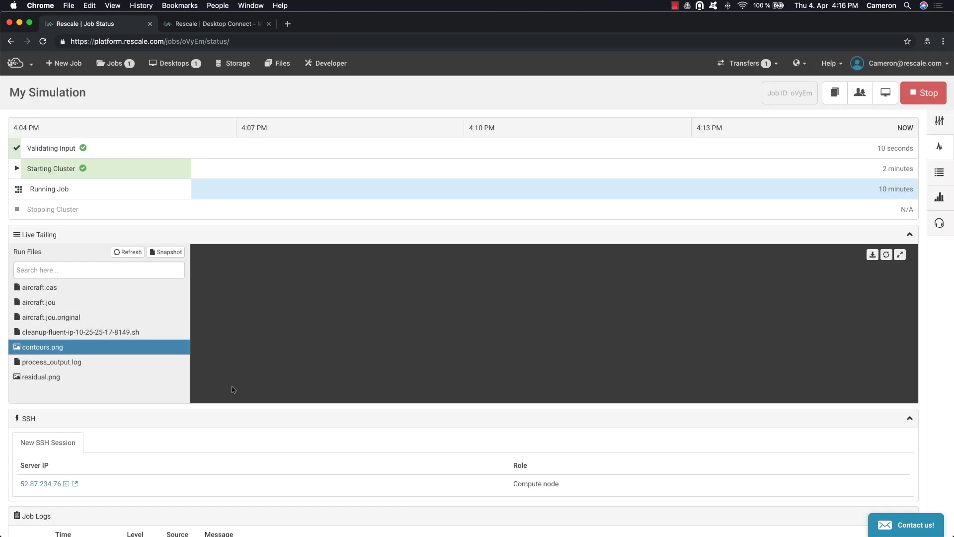
{"action": "left_click", "coordinate": [41, 376]}
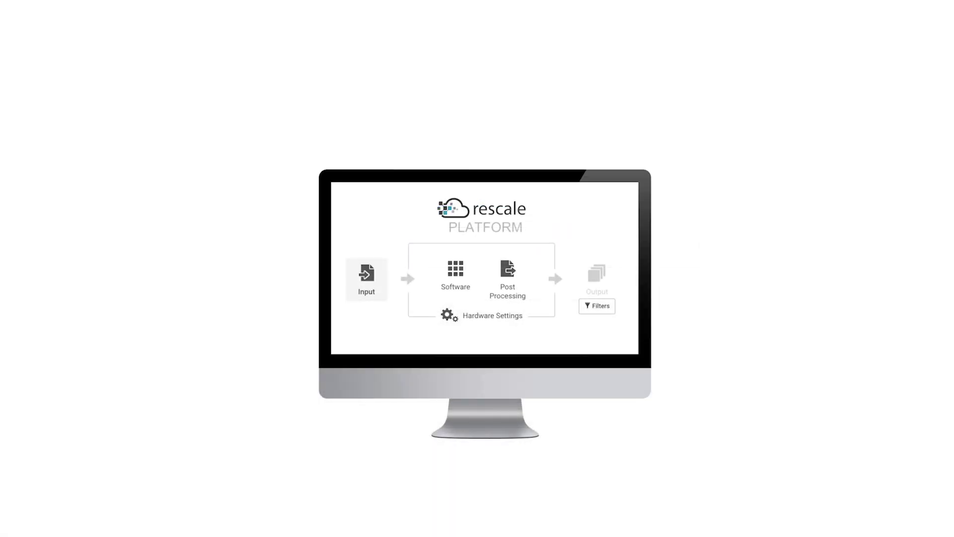